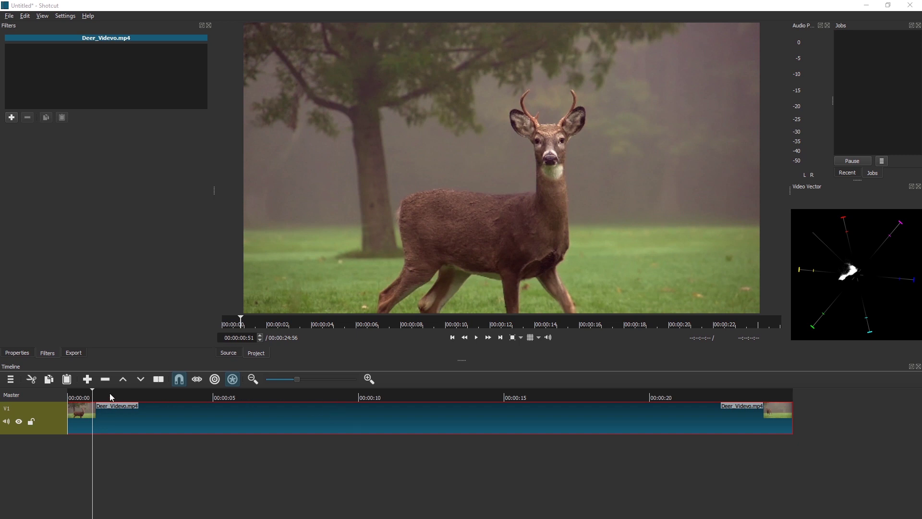
Rewind the playhead to the clip start and bring the Filters panel back from the View menu.
left_click_drag(78, 399, 70, 400)
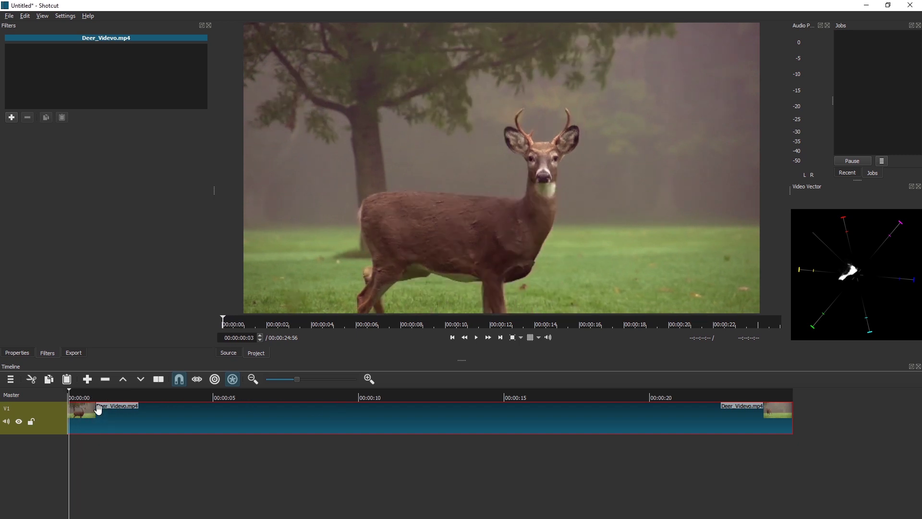
left_click(43, 16)
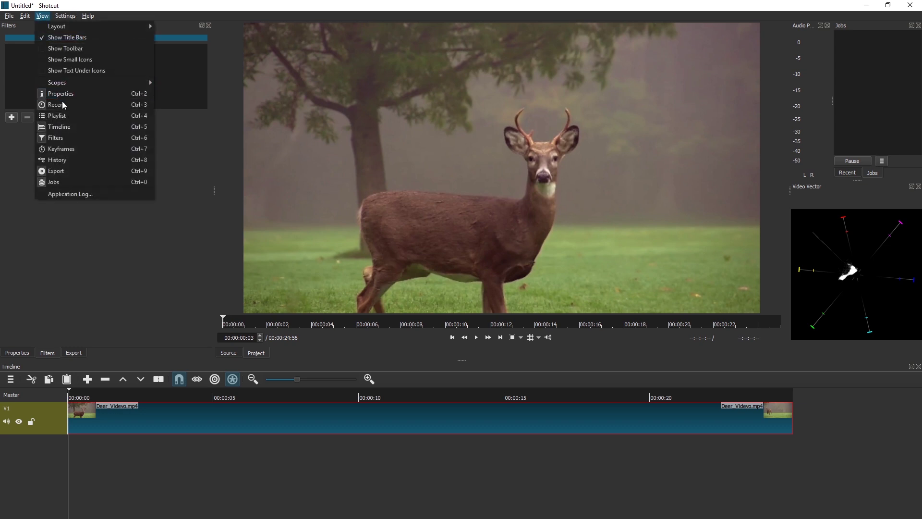
left_click(56, 171)
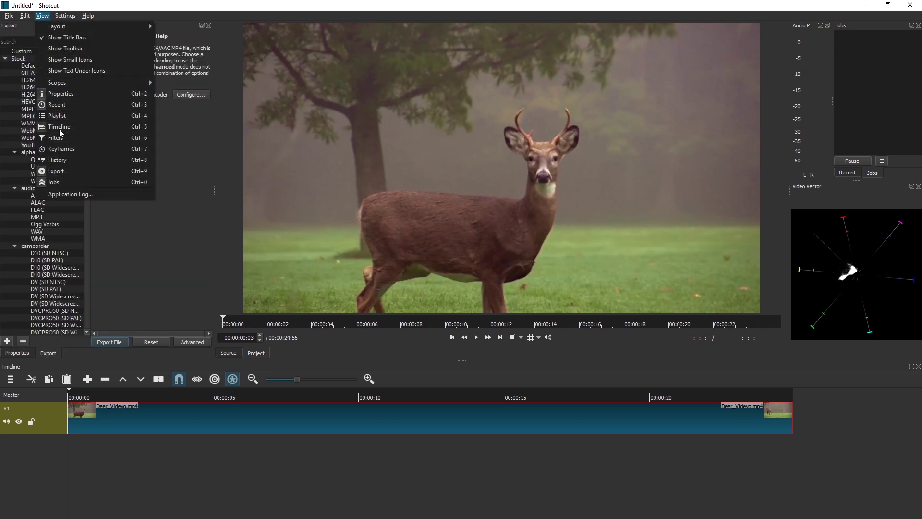
left_click(58, 137)
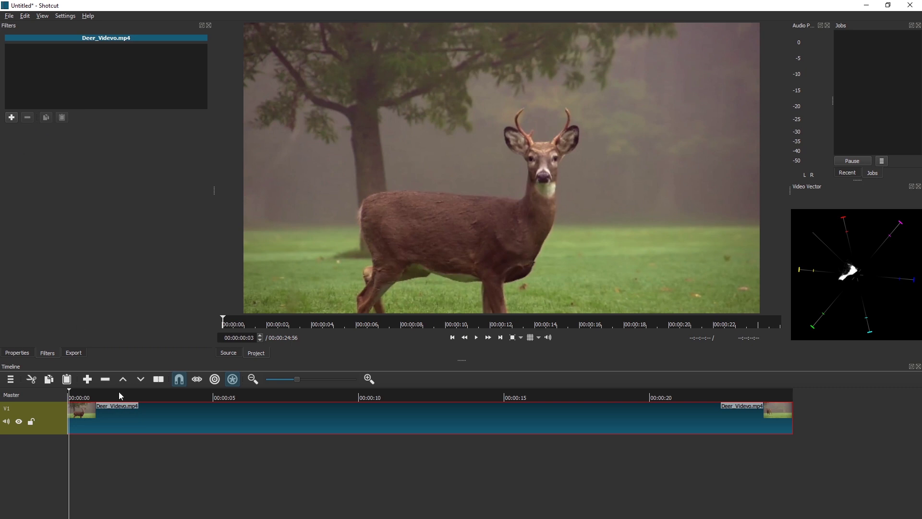
Search the video filters for 'scale' and apply Rotate and Scale to Deer_Videvo.mp4.
left_click(12, 117)
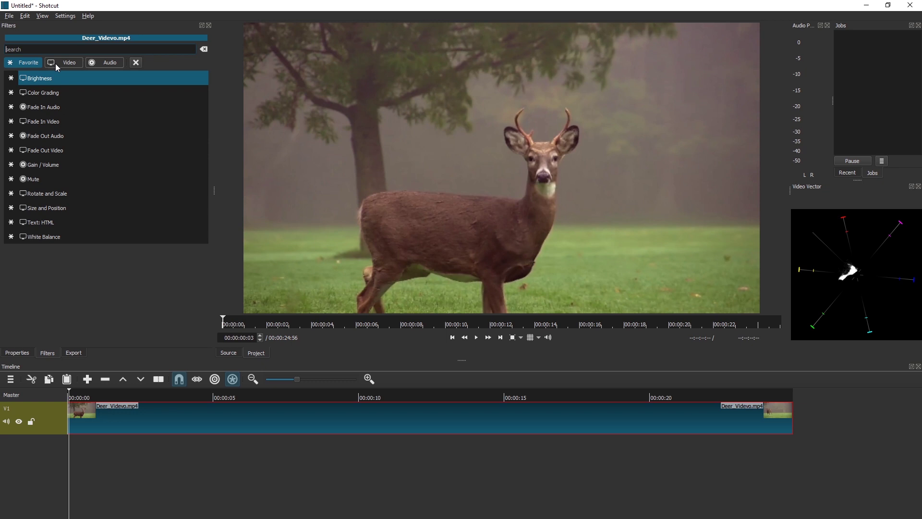
left_click(55, 64)
type("scale")
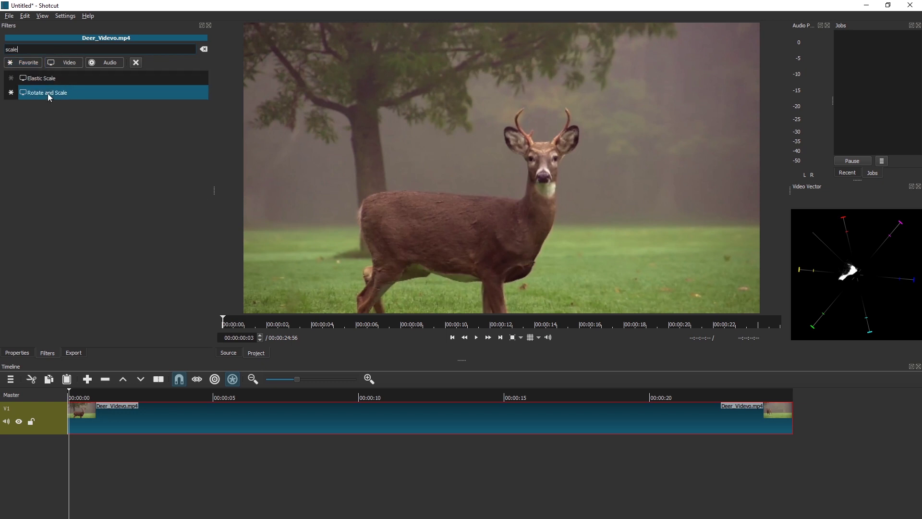
left_click(42, 94)
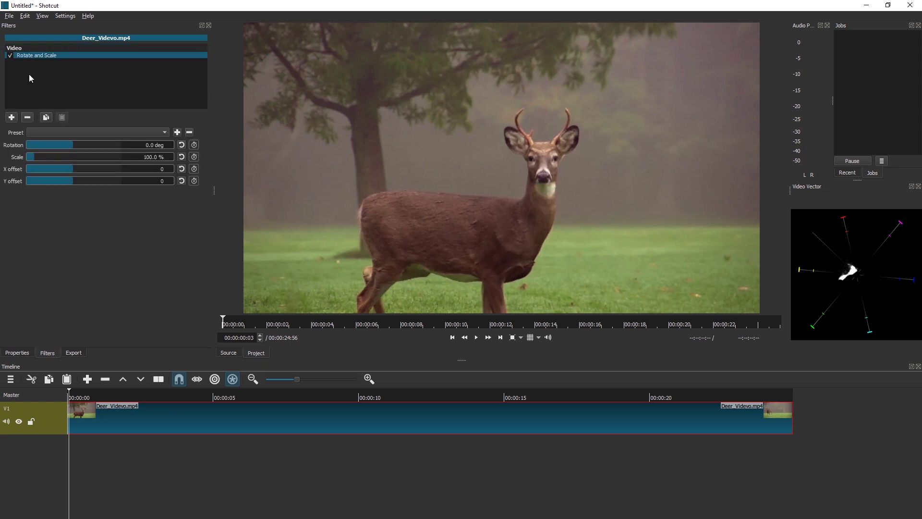
Keyframe Rotation from 0° at the start to 360° at 5 seconds, and preview it.
left_click(194, 145)
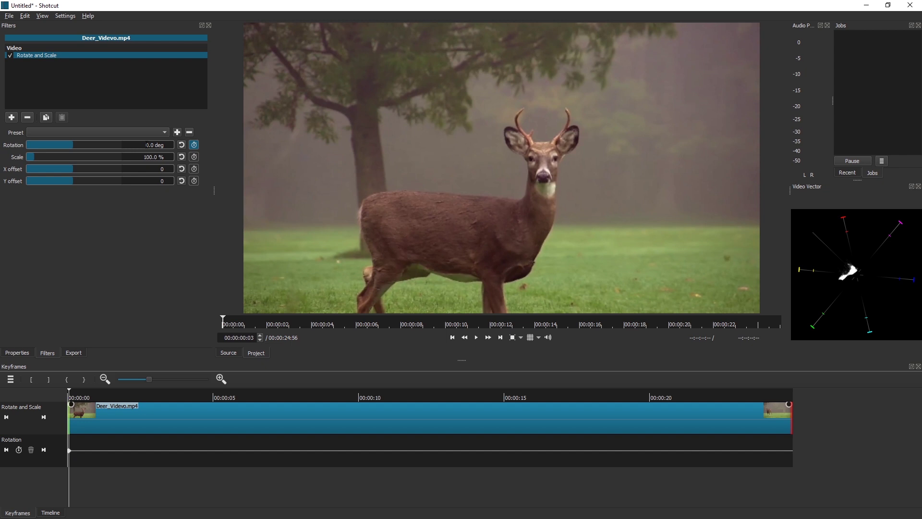
left_click(219, 398)
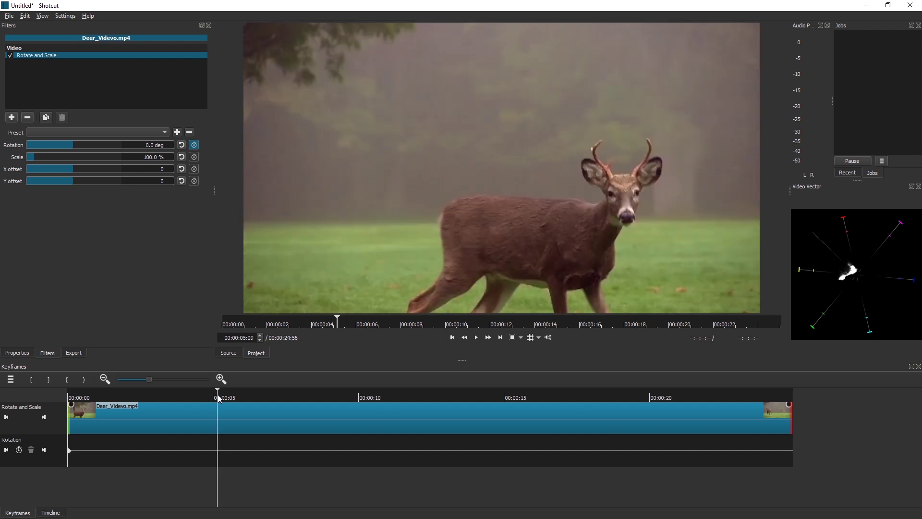
left_click_drag(71, 144, 132, 148)
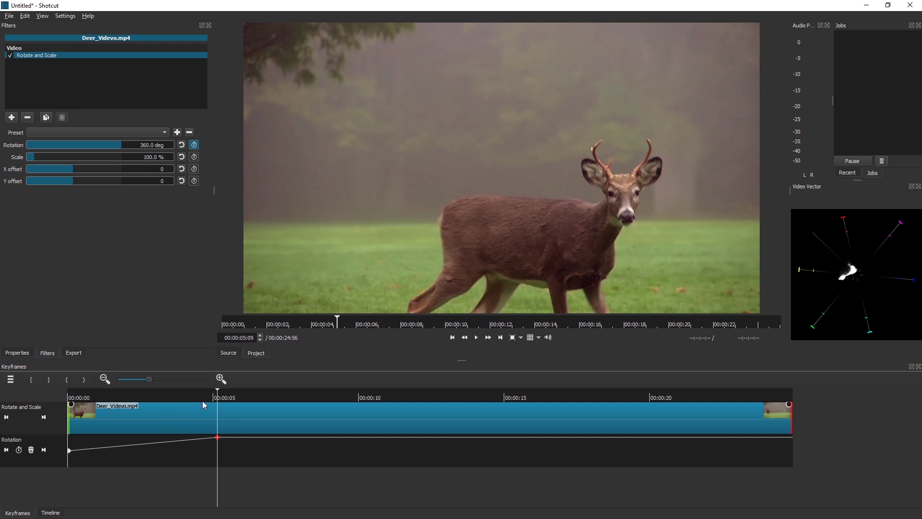
key("Home")
key("space")
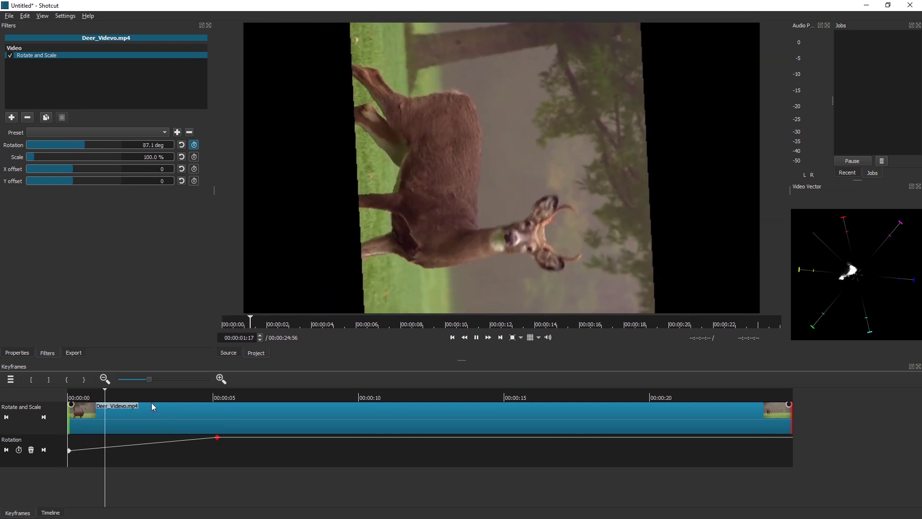
left_click(219, 398)
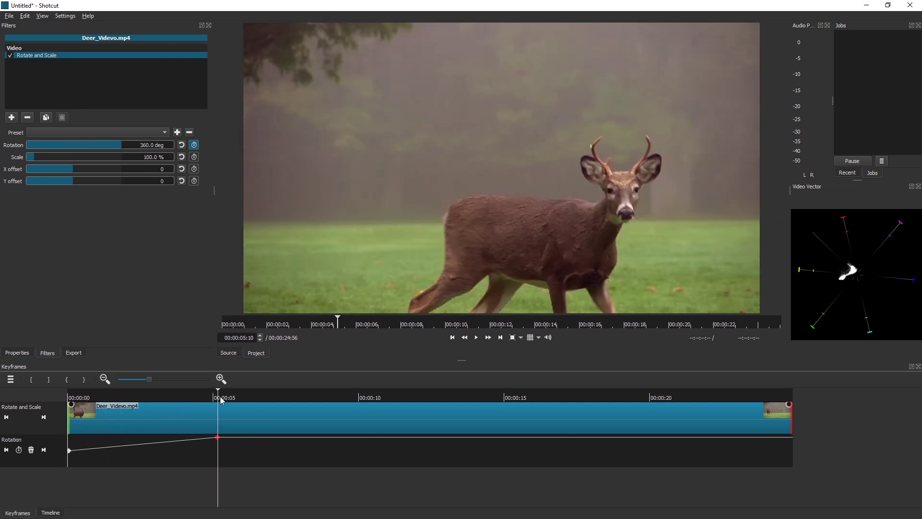
At about 10 seconds, type a new Rotation value to add a third keyframe.
left_click(381, 398)
double_click(140, 145)
type("7")
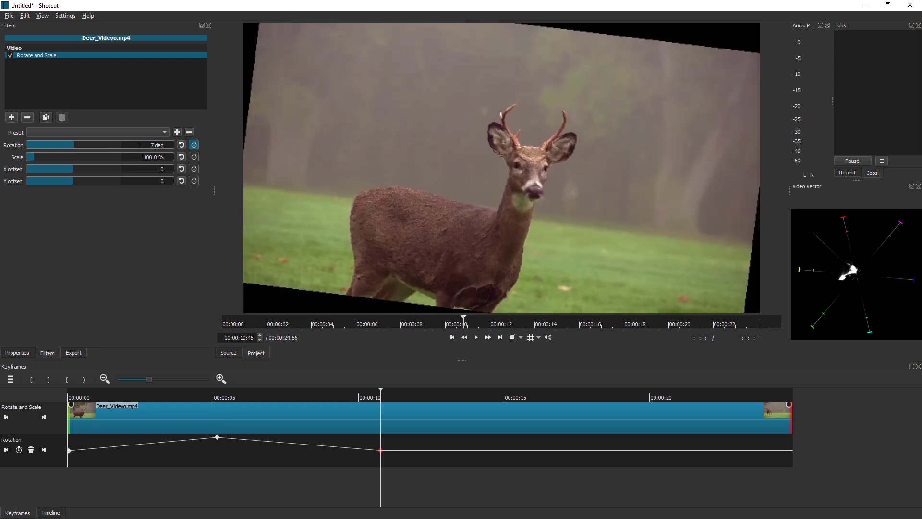
type("0")
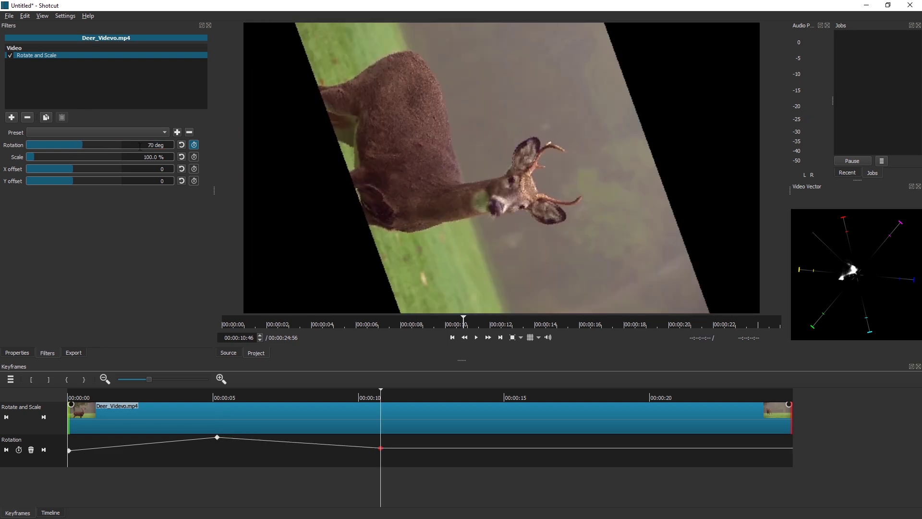
key("BackSpace")
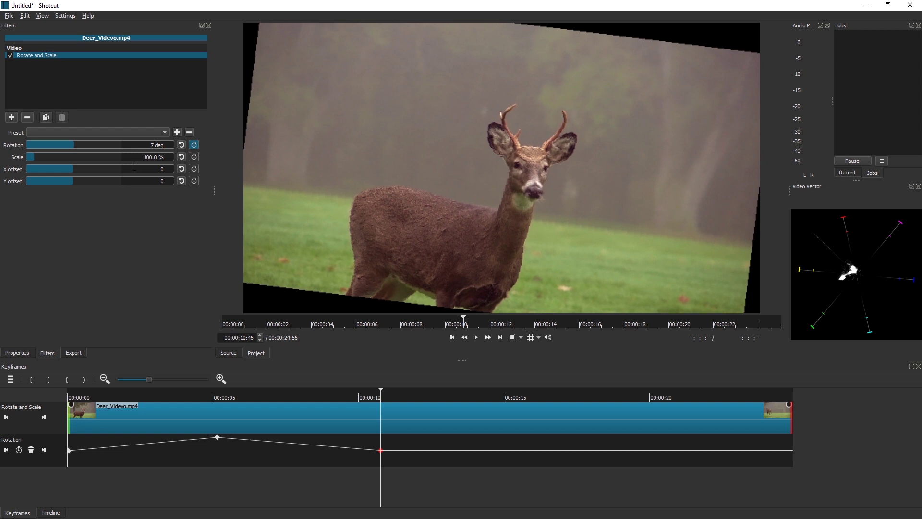
Delete the 10-second rotation keyframe and return to the 5-second 360° keyframe.
left_click(32, 451)
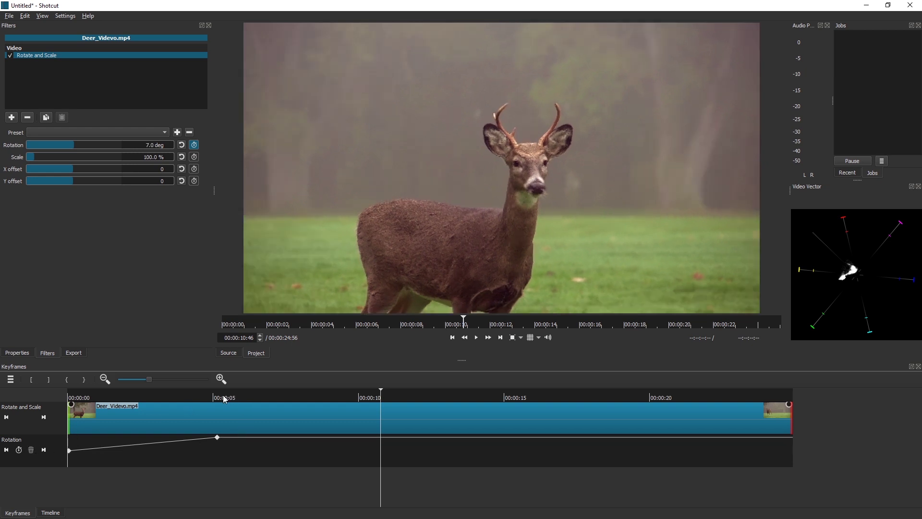
left_click(224, 398)
left_click(217, 437)
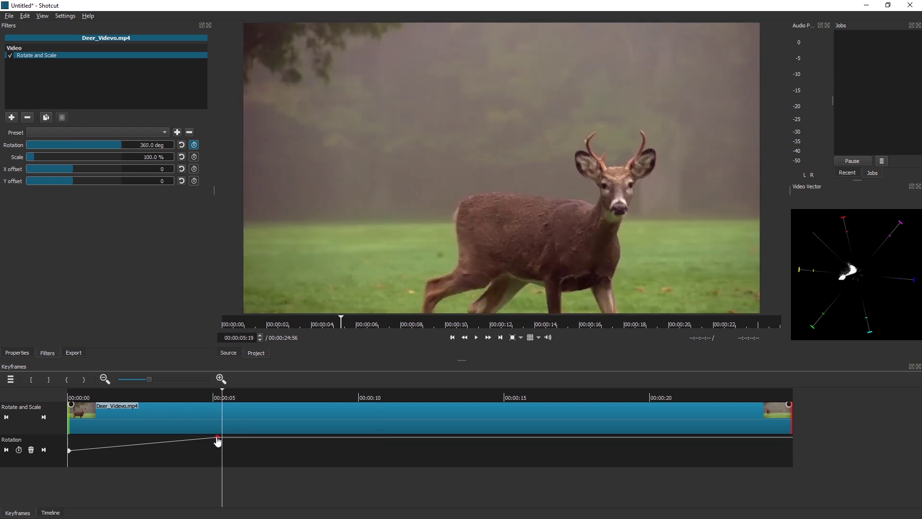
left_click(7, 453)
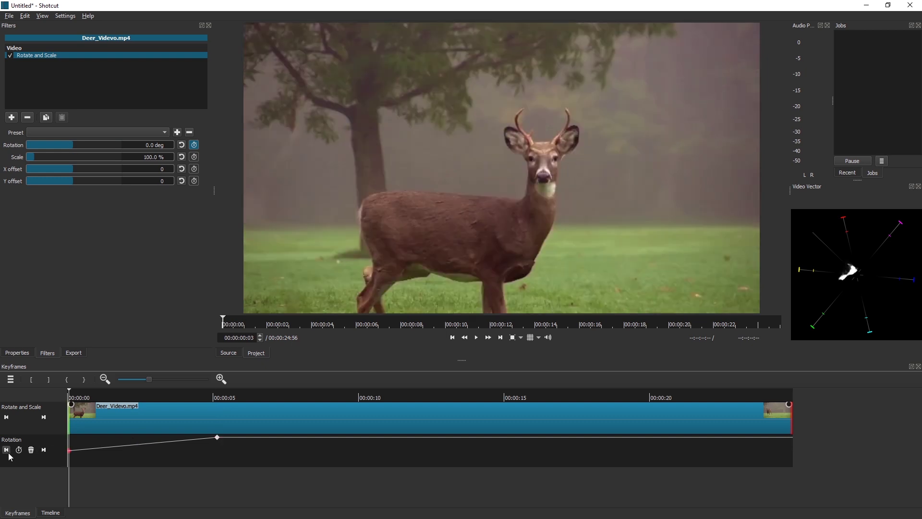
left_click(44, 453)
left_click(240, 414)
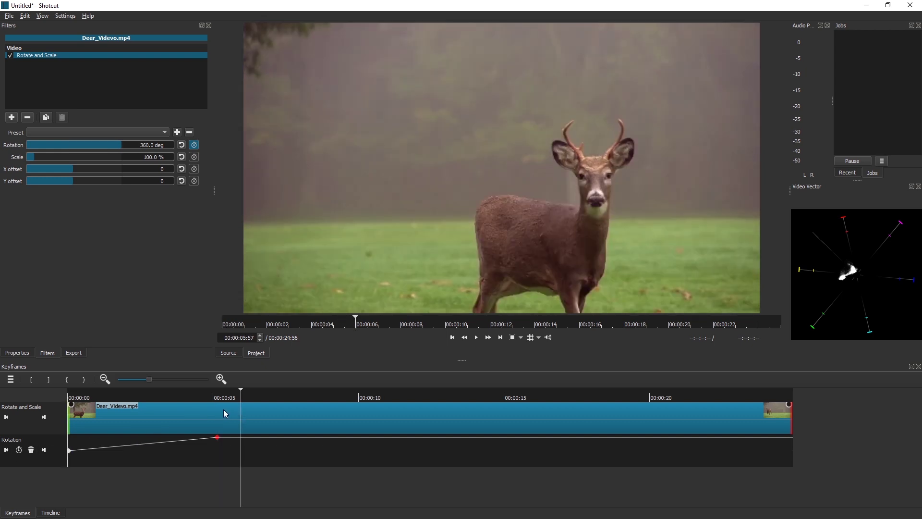
left_click(6, 450)
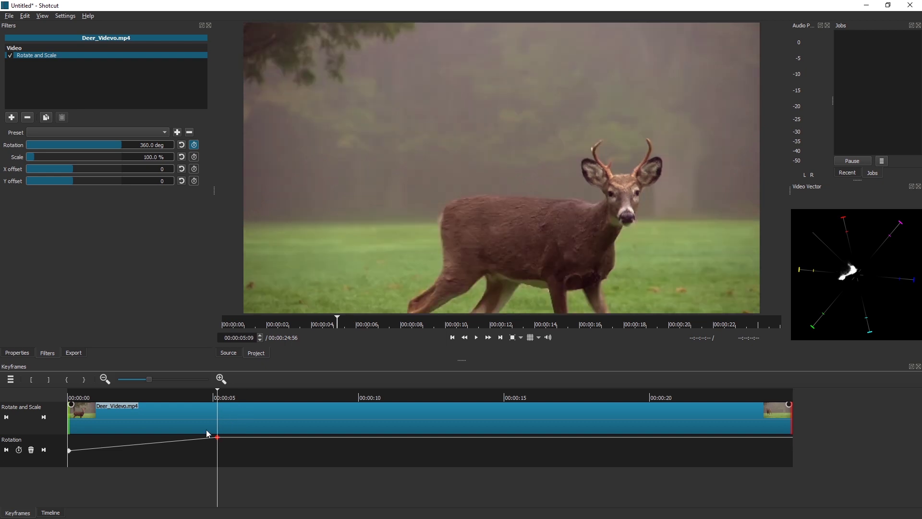
Split the deer clip at the 5-second keyframe and select the first clip.
left_click(50, 513)
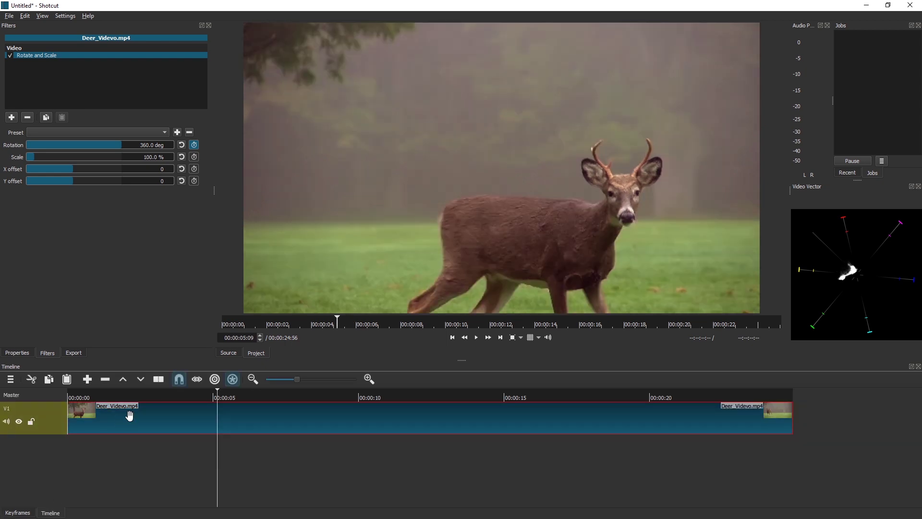
left_click(158, 380)
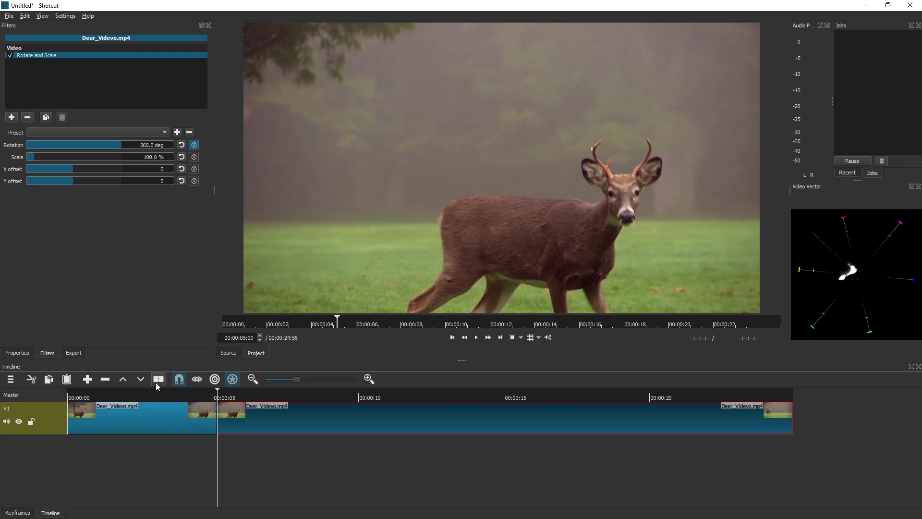
left_click(18, 513)
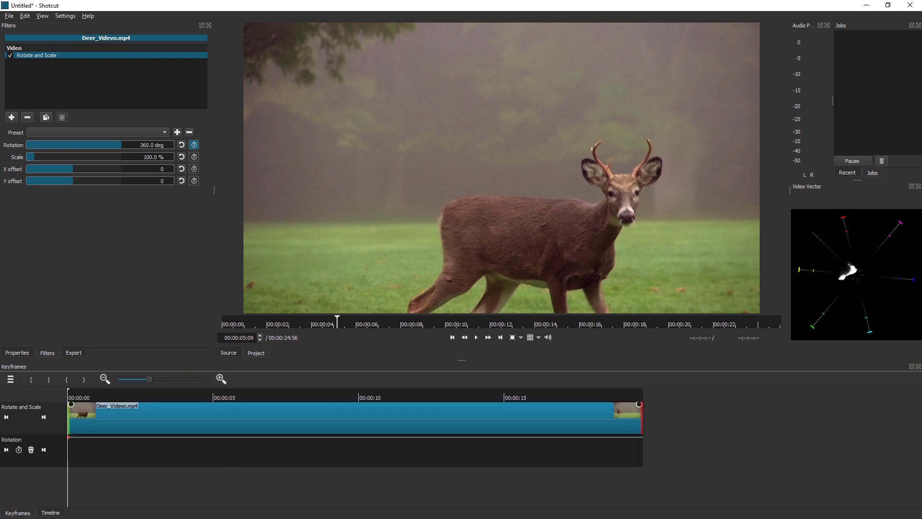
left_click(51, 513)
left_click(166, 420)
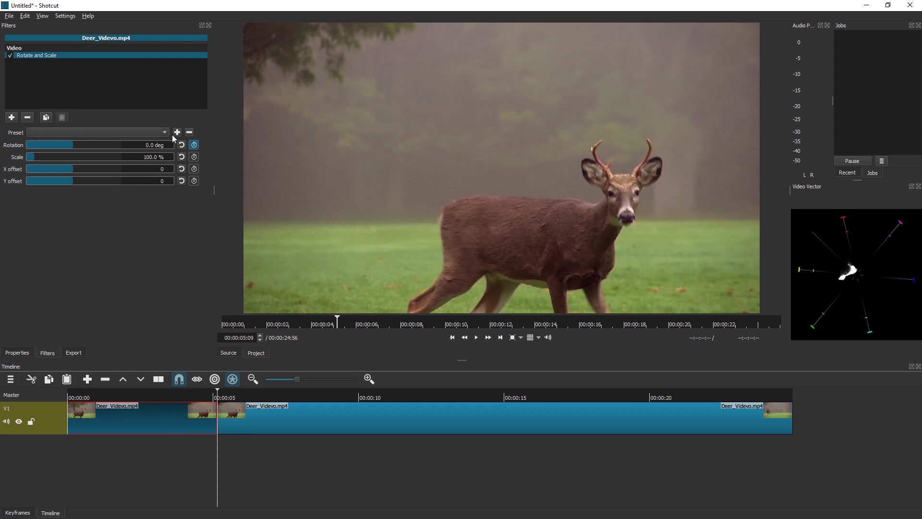
Save the Rotate and Scale settings as a preset, renaming the default 'asd' to '360'.
left_click(149, 395)
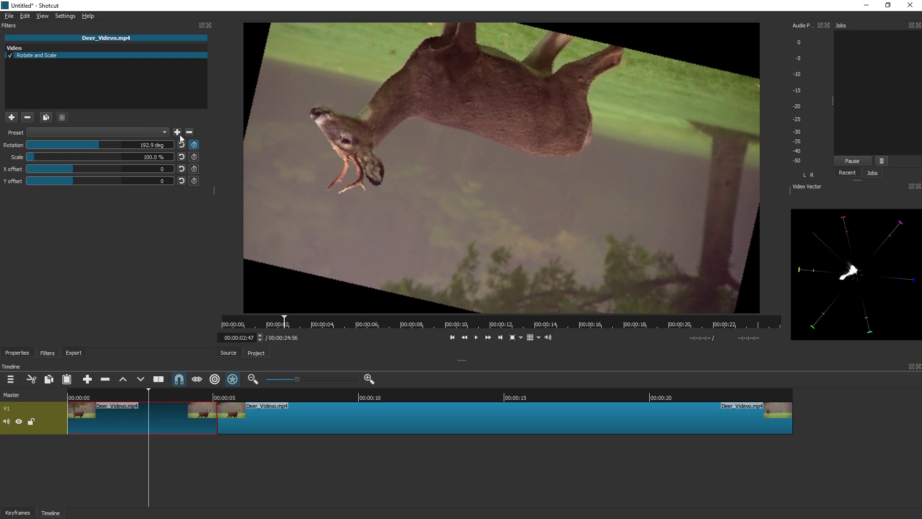
key("super+Down")
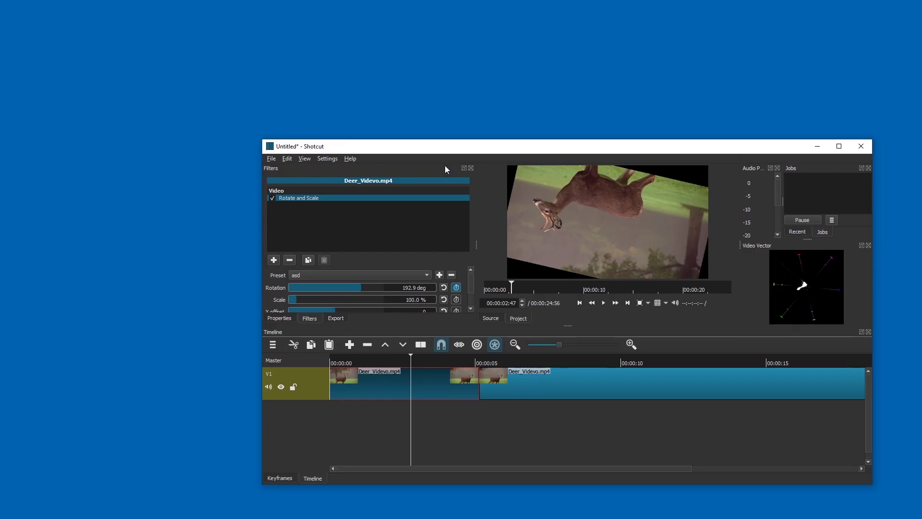
left_click(439, 274)
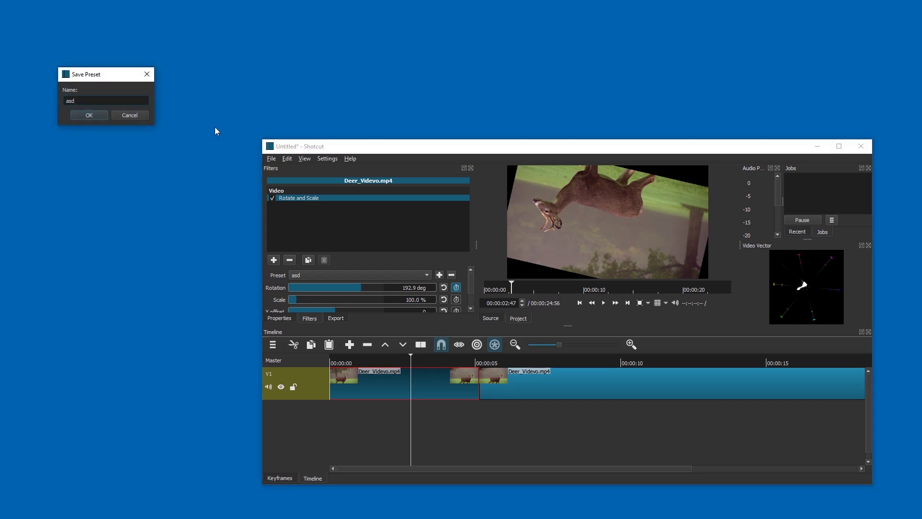
left_click_drag(101, 75, 362, 209)
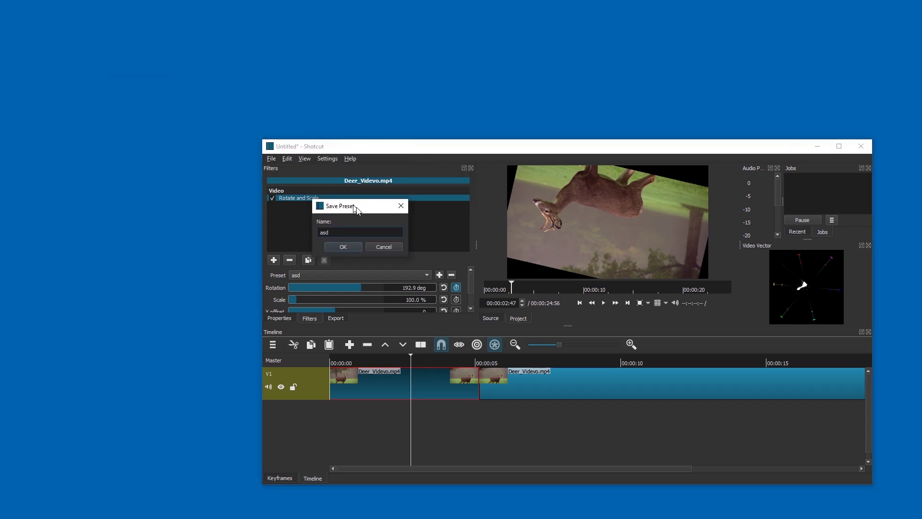
double_click(355, 235)
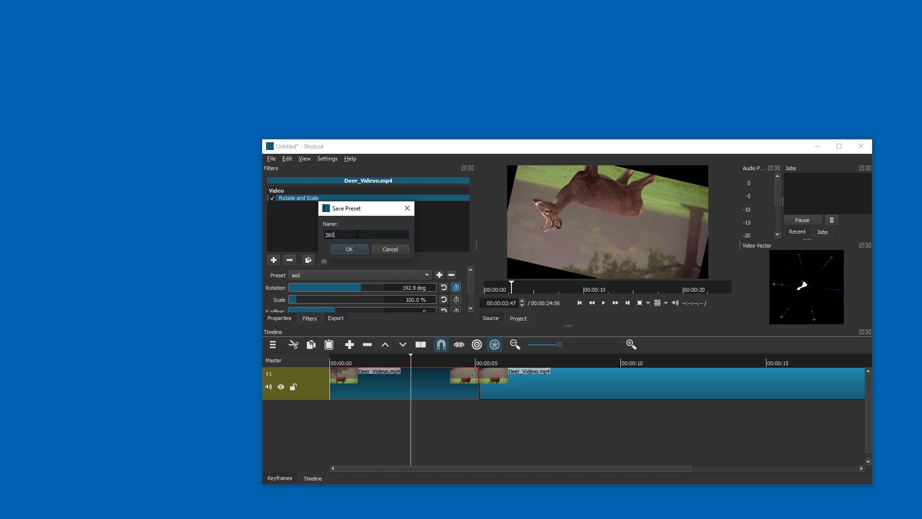
key("Return")
key("super+Up")
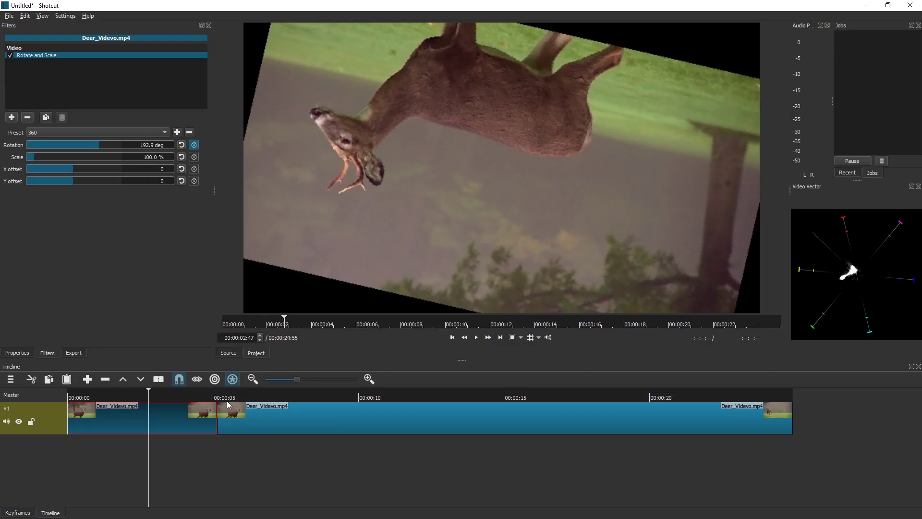
Select the second deer clip and apply the saved '360' preset to it.
left_click(235, 397)
left_click(302, 397)
left_click(304, 425)
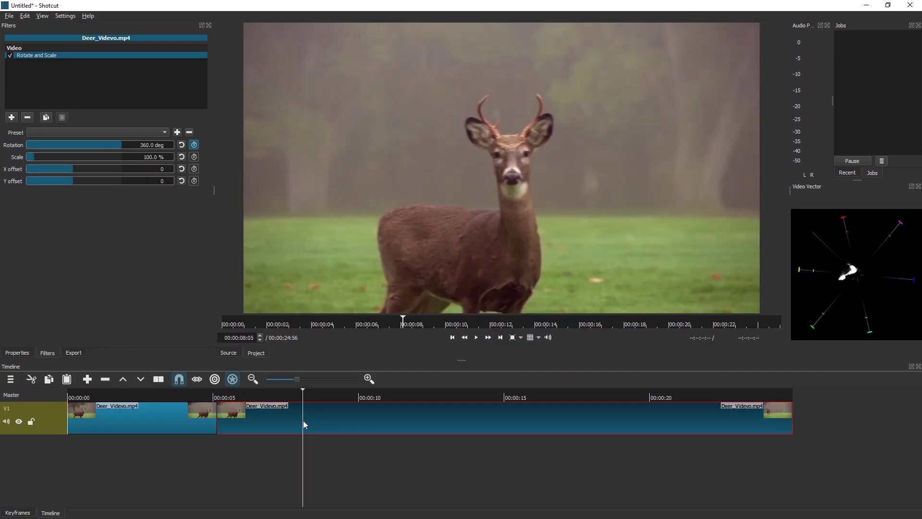
left_click(159, 136)
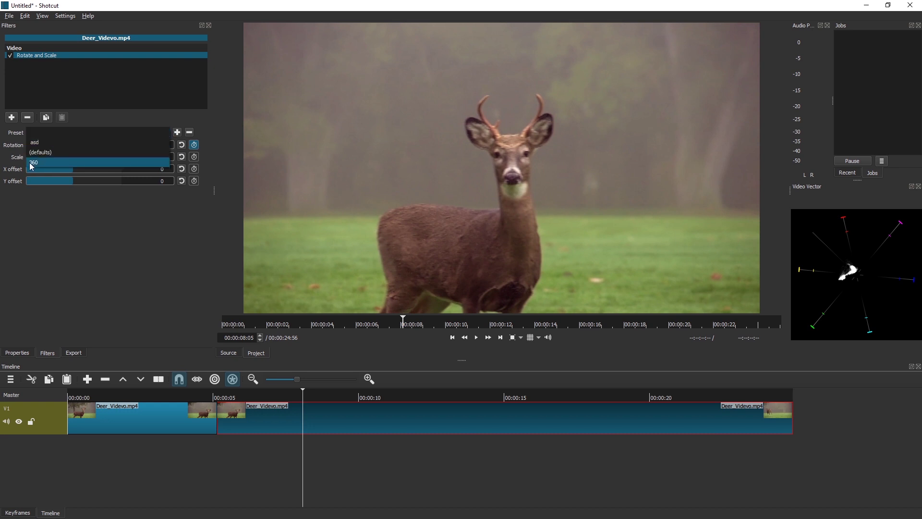
left_click(32, 162)
left_click(6, 450)
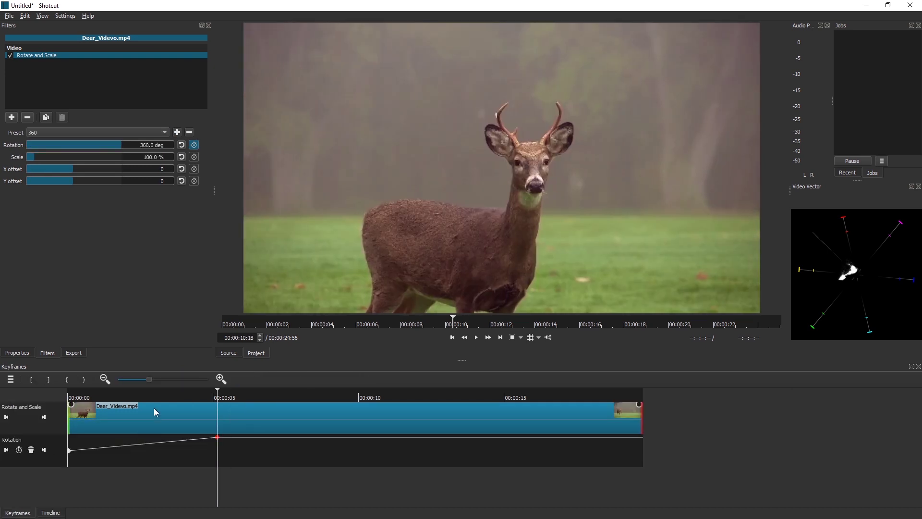
left_click(51, 513)
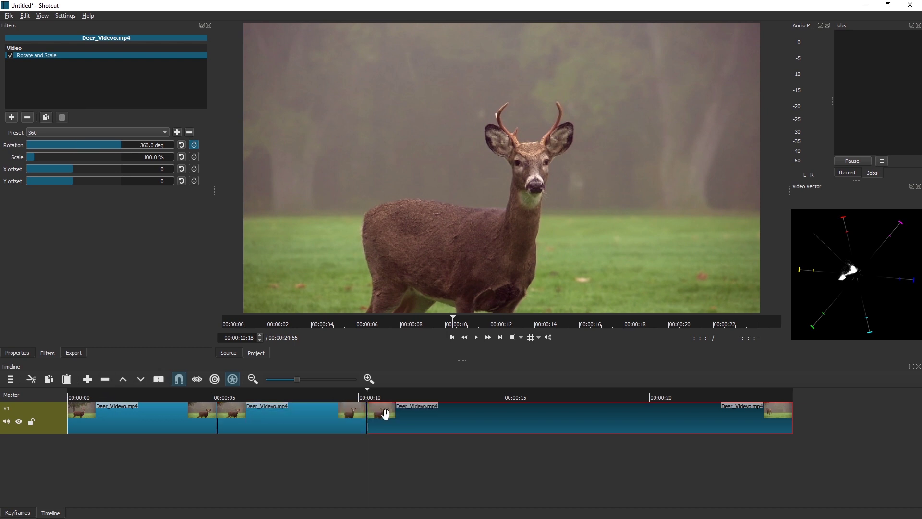
Play back from about 4 seconds to preview the rotation across clips.
left_click(187, 397)
key("space")
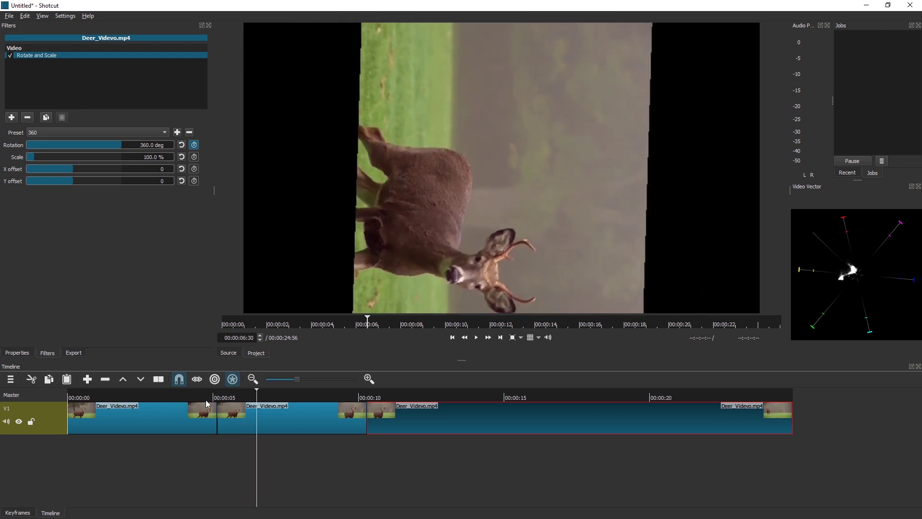
left_click(195, 397)
left_click(203, 397)
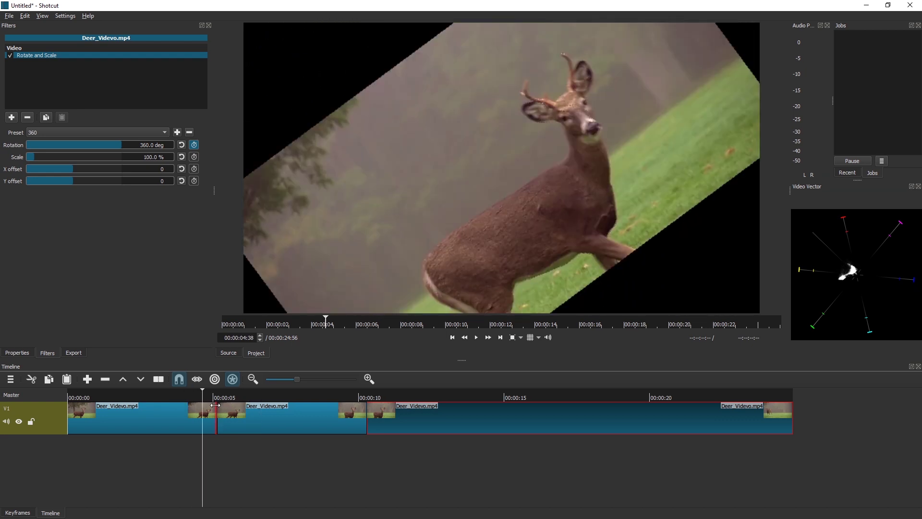
left_click(220, 399)
key("space")
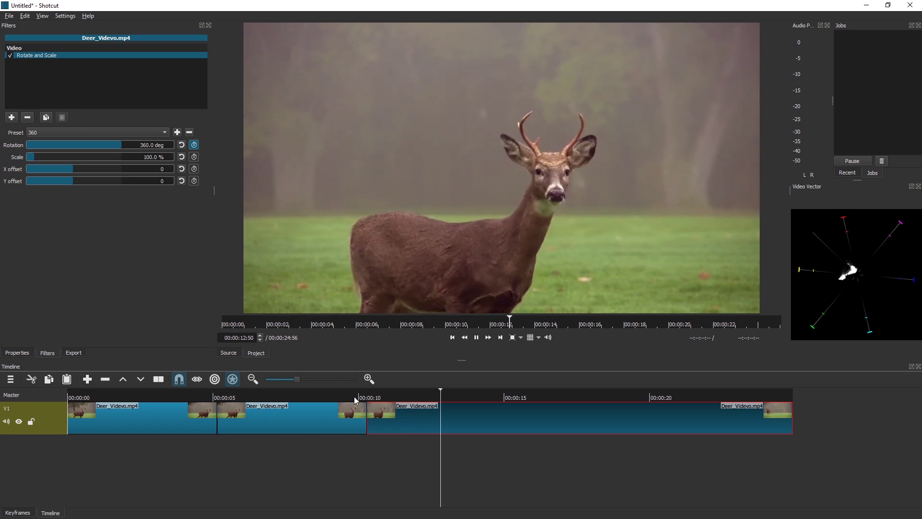
Set the first deer clip's Scale to 208% and play back the zooming spin from the start.
left_click(322, 397)
left_click_drag(80, 397, 56, 396)
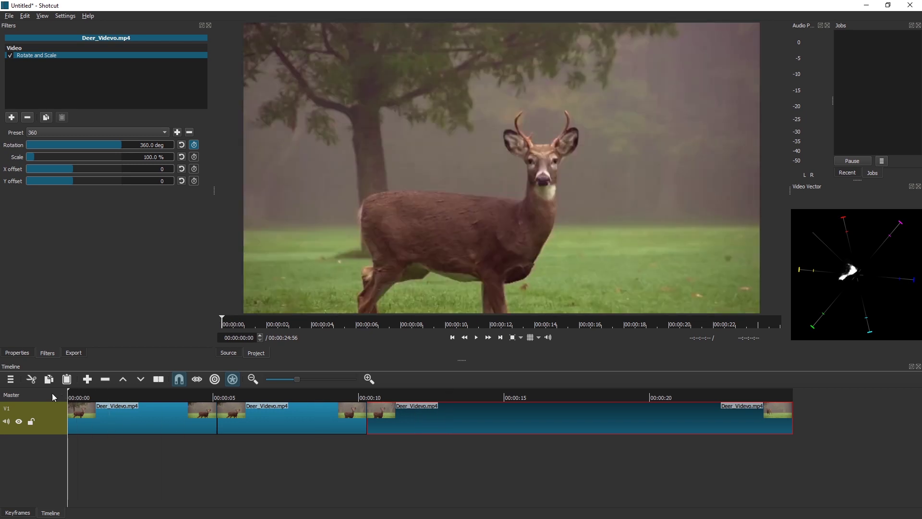
key("space")
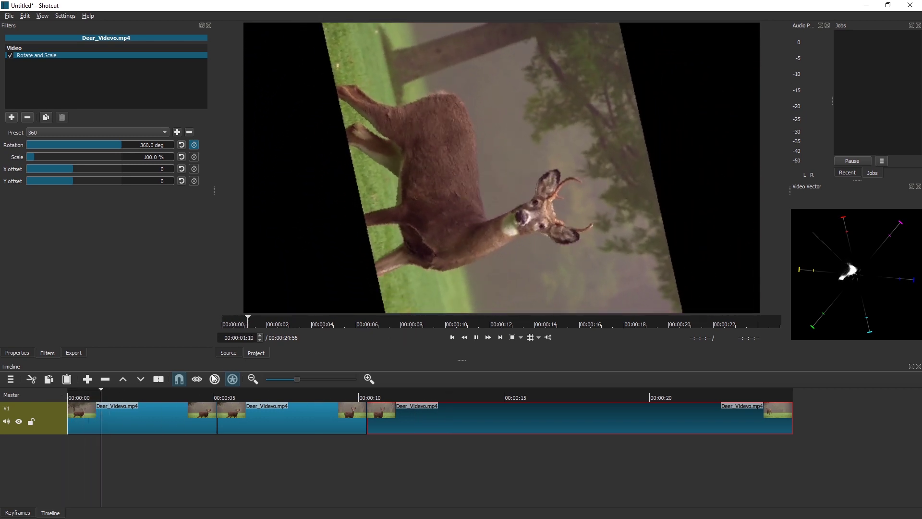
left_click(160, 428)
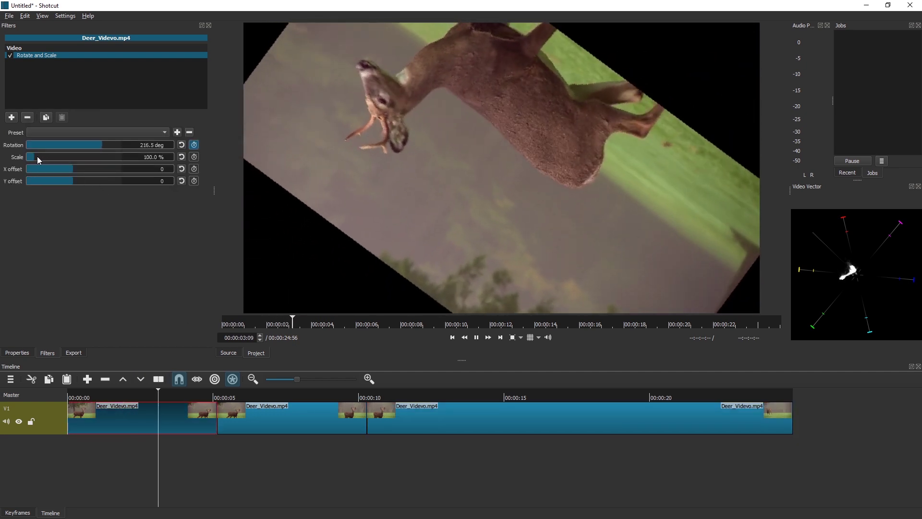
left_click(75, 396)
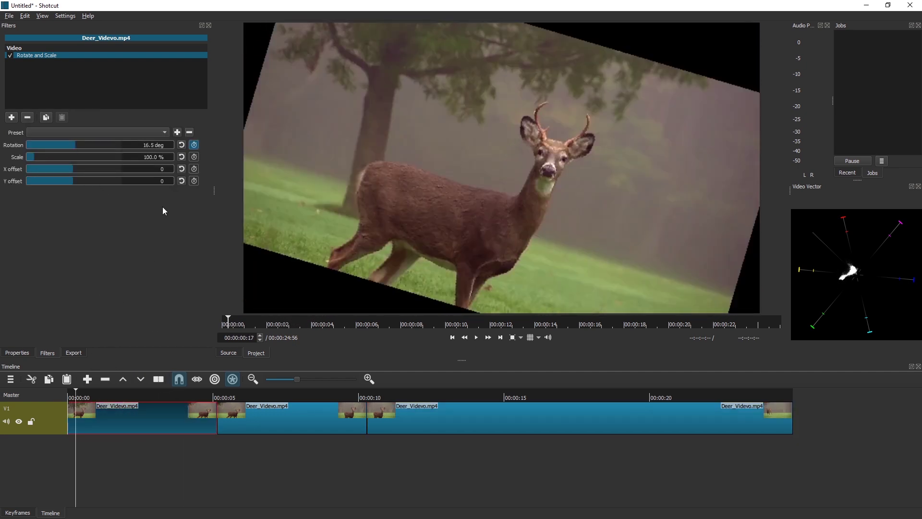
left_click_drag(40, 160, 46, 156)
key("space")
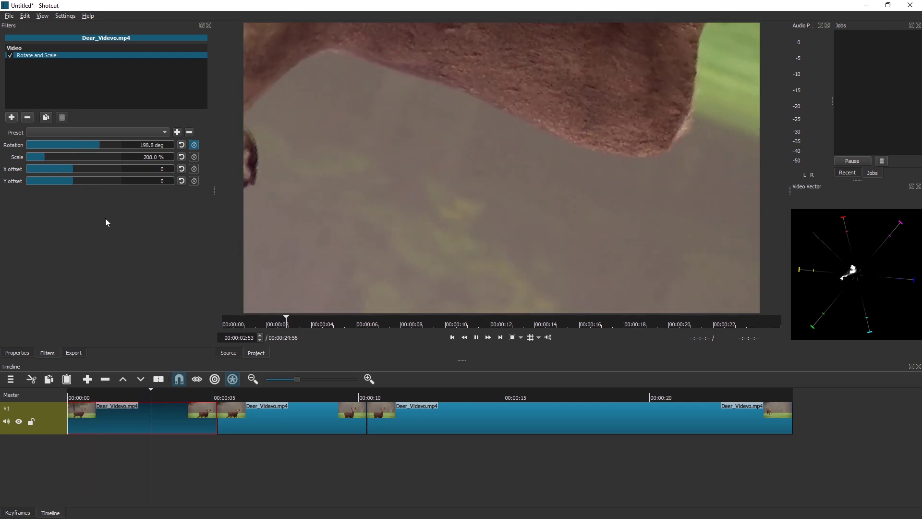
key("space")
Add a V2 track, open a transparent colour source, and drag it onto V2 at about 3.5 s.
right_click(62, 413)
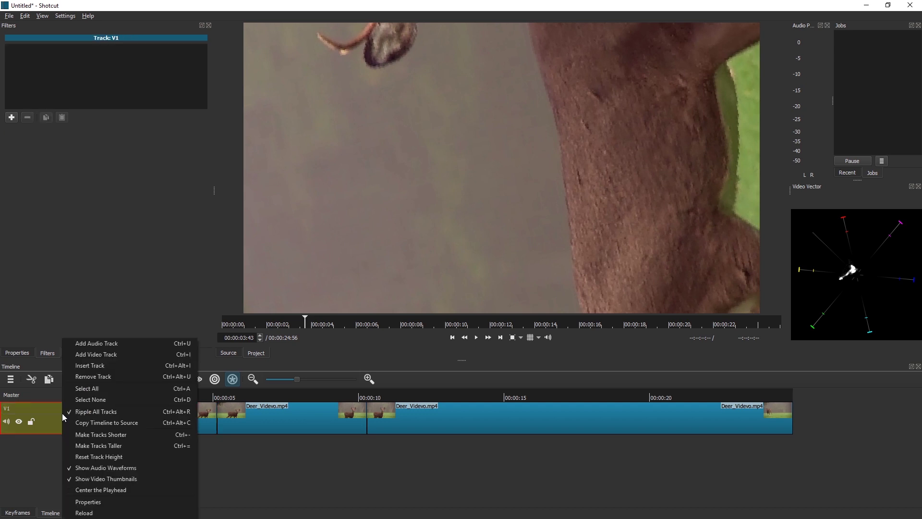
left_click(100, 355)
left_click(9, 15)
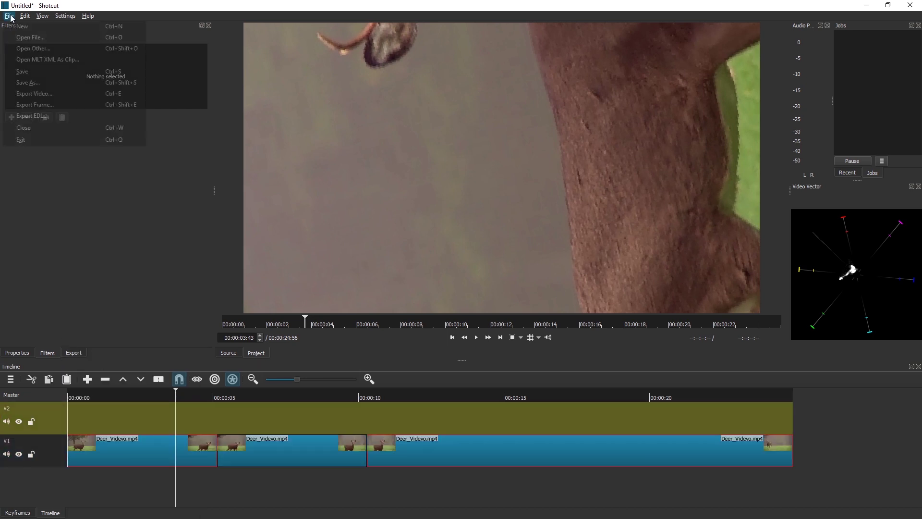
left_click(46, 49)
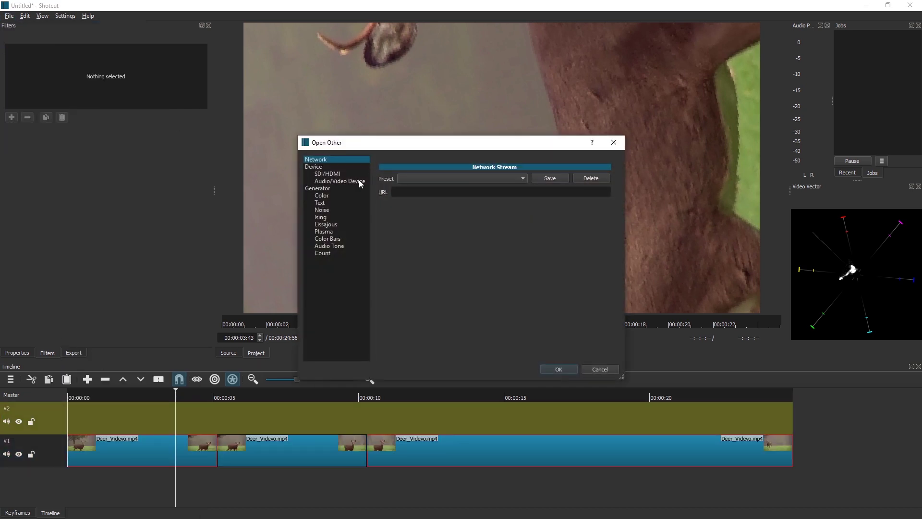
left_click(326, 197)
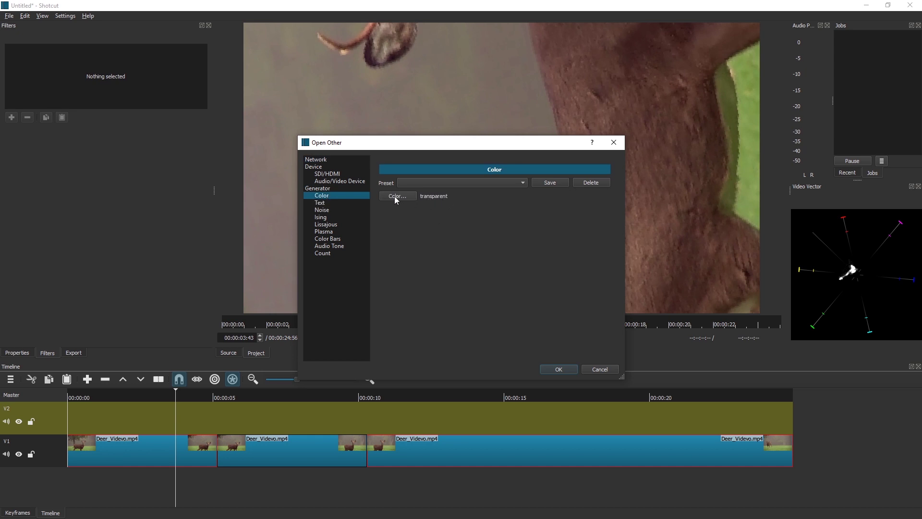
left_click(561, 370)
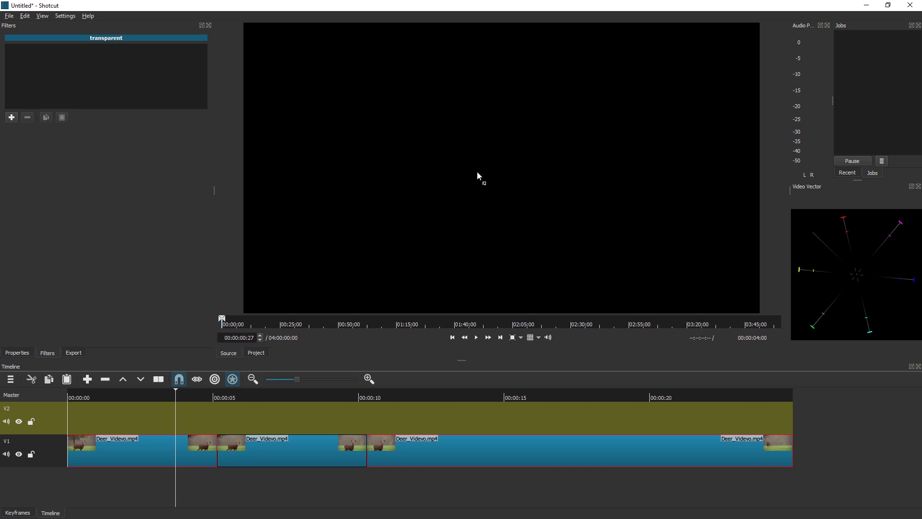
left_click_drag(477, 171, 170, 416)
Add a Text: Simple filter to the transparent clip on V2.
left_click(135, 398)
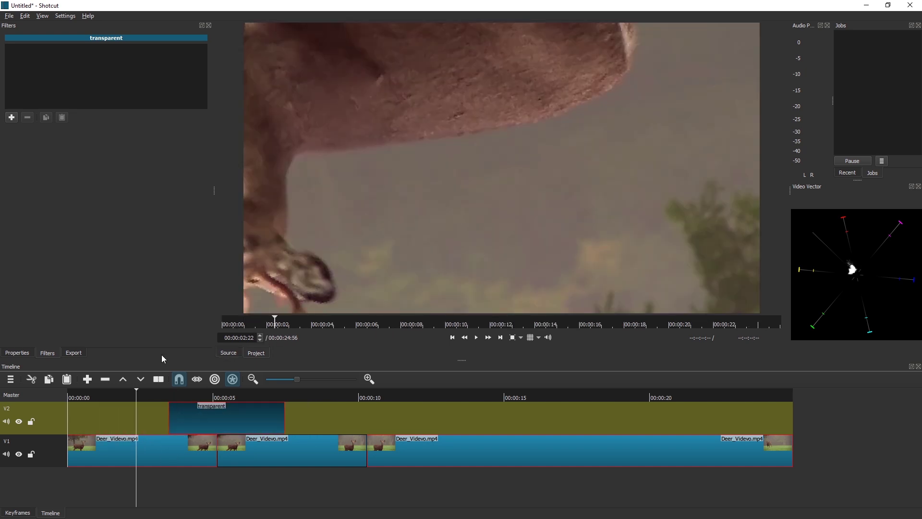
left_click(12, 117)
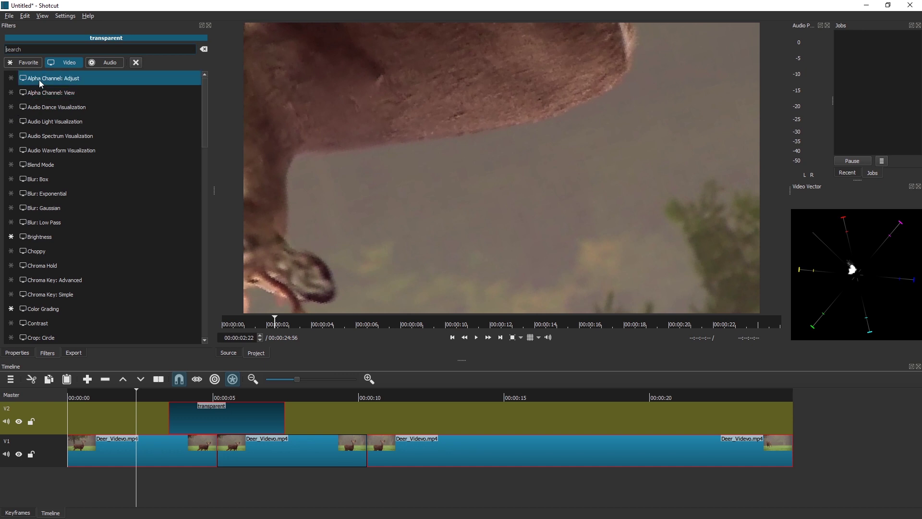
type("text")
left_click(47, 106)
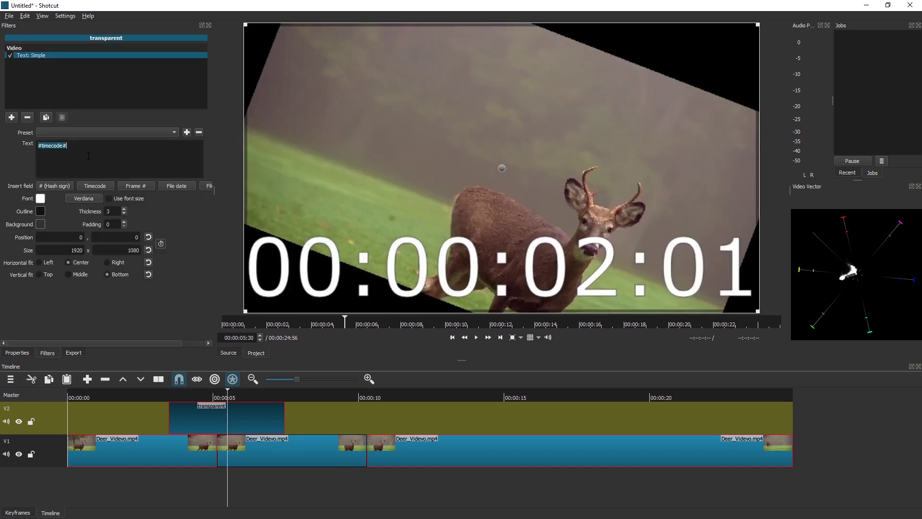
Set the caption to 'OH DEER, LOOK AT THE TIME!', vertically middle, with width 1440.
type("OH DEAR L")
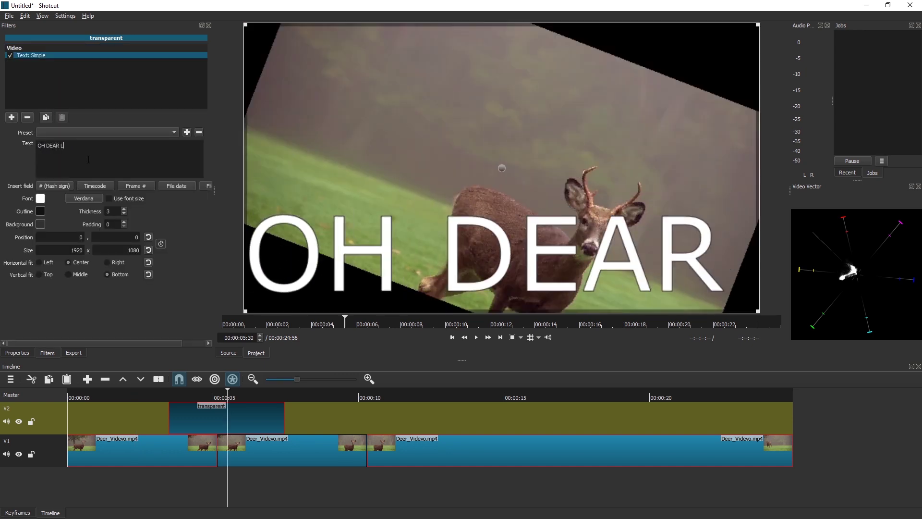
type("OOK AT THE TIME!")
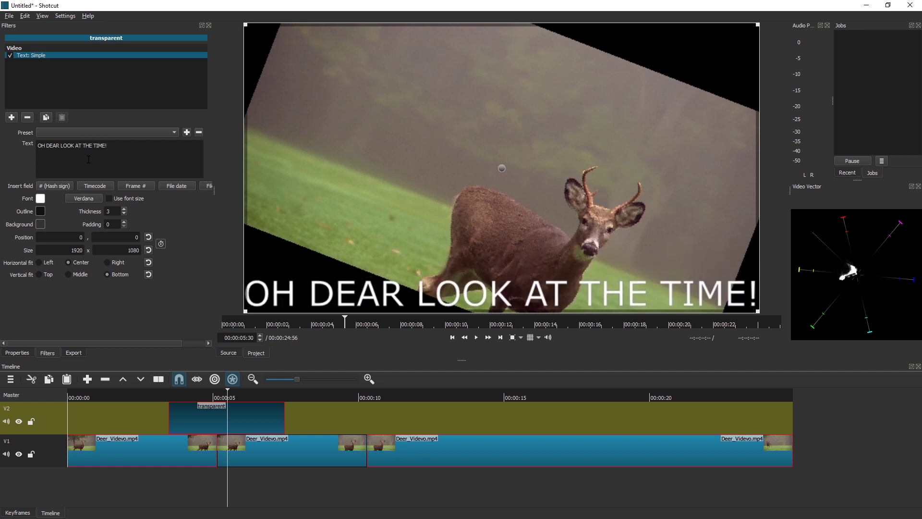
double_click(52, 145)
type("DEER,")
left_click(80, 273)
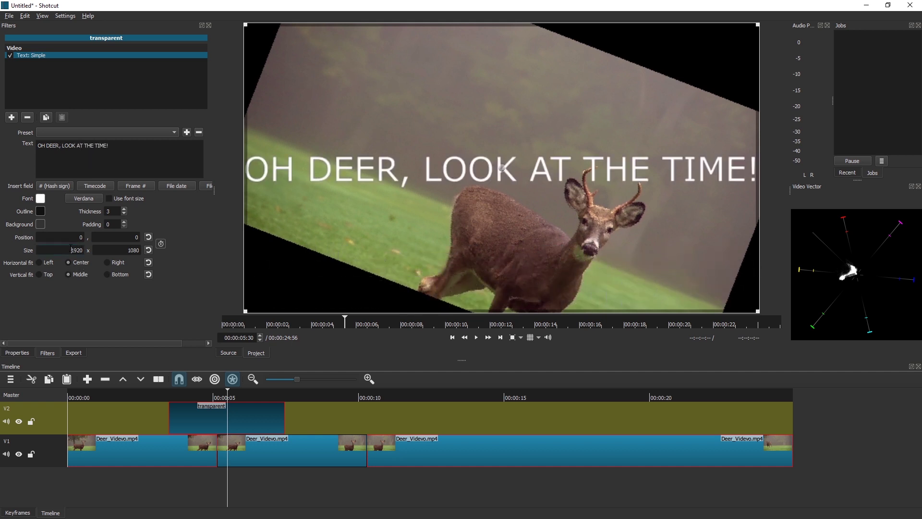
double_click(71, 249)
type("1440")
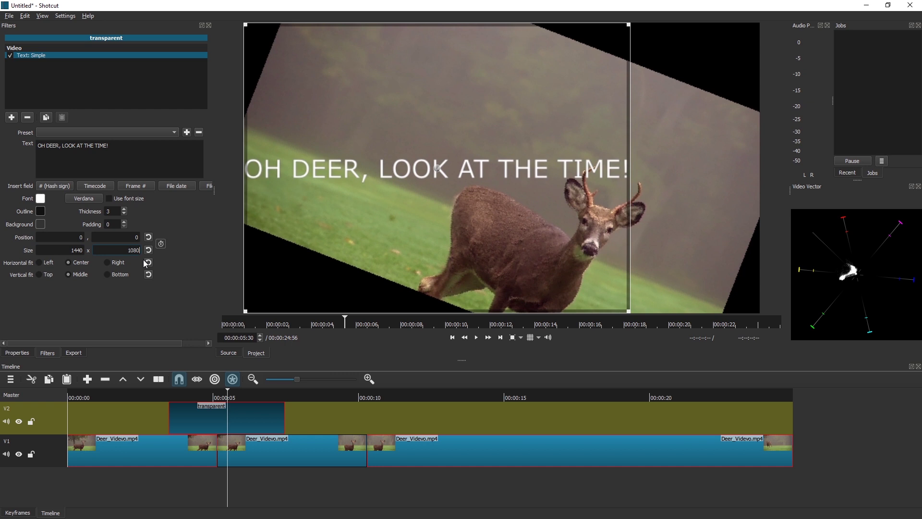
key("Tab")
Reselect the transparent clip and play from about 3.5 seconds to check the caption.
left_click(270, 445)
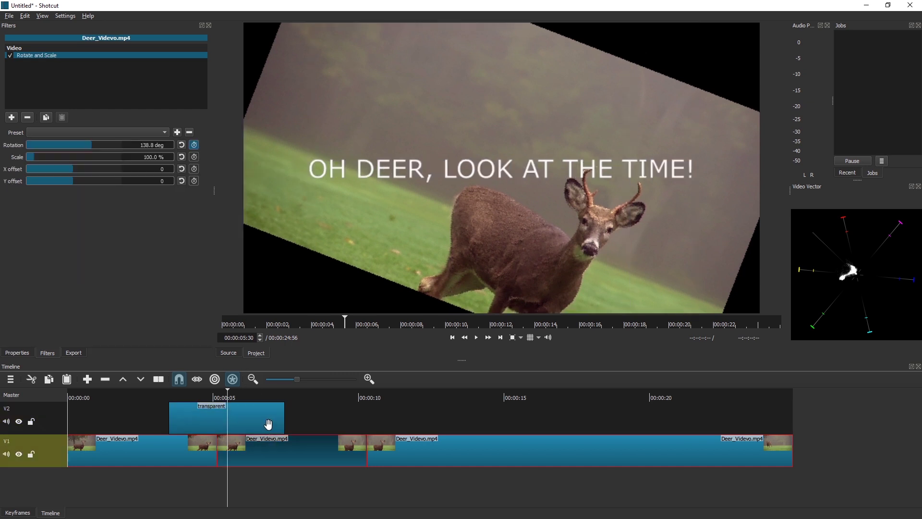
left_click(259, 418)
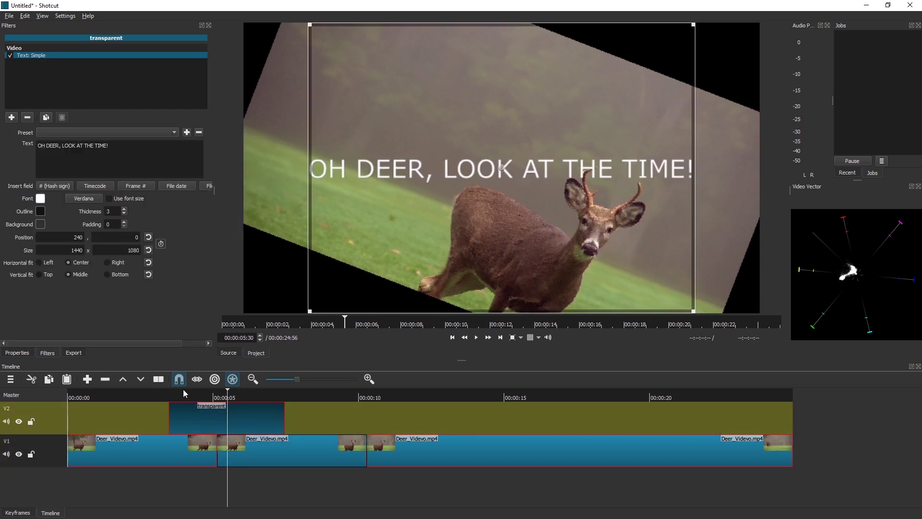
left_click(169, 391)
key("space")
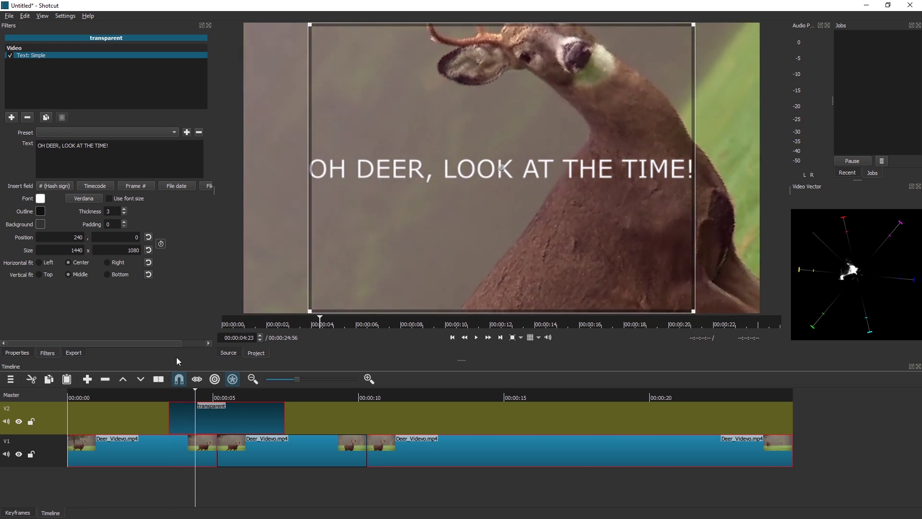
Add a Rotate and Scale filter to the caption clip and go to its start in Keyframes.
left_click(12, 117)
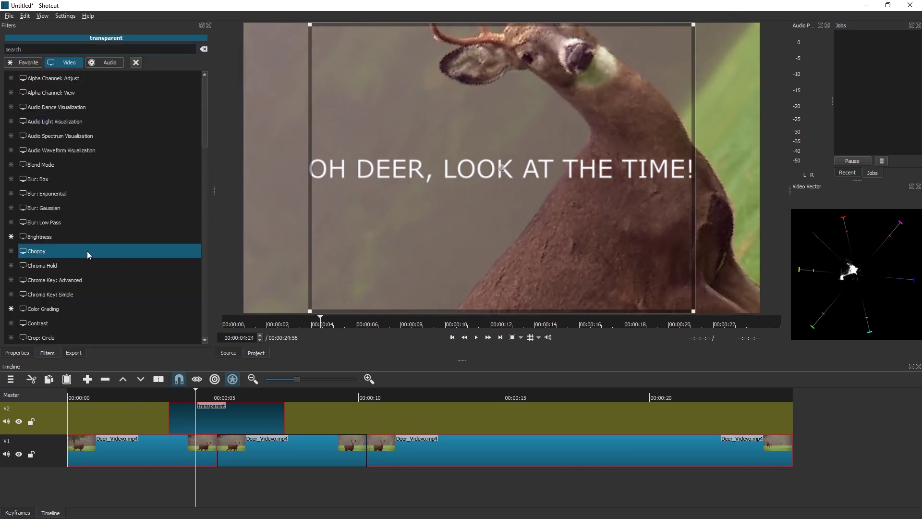
type("rot")
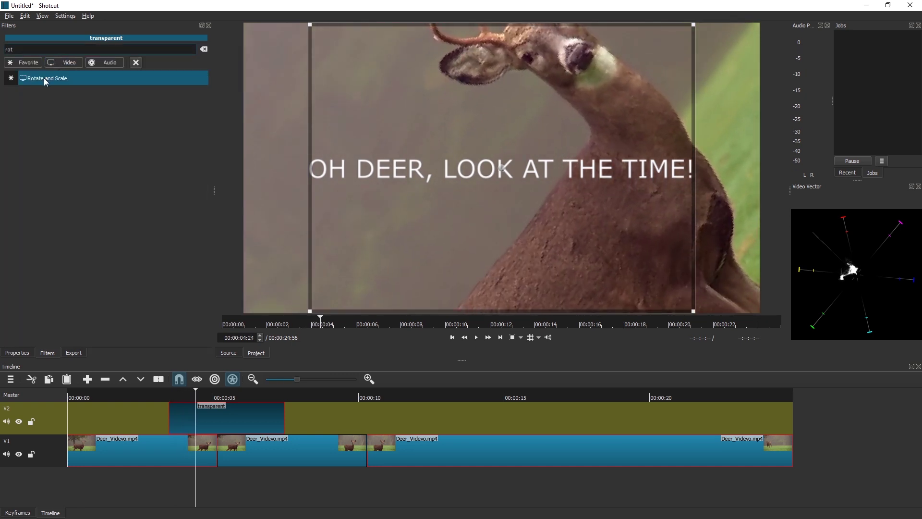
left_click(45, 79)
left_click(23, 513)
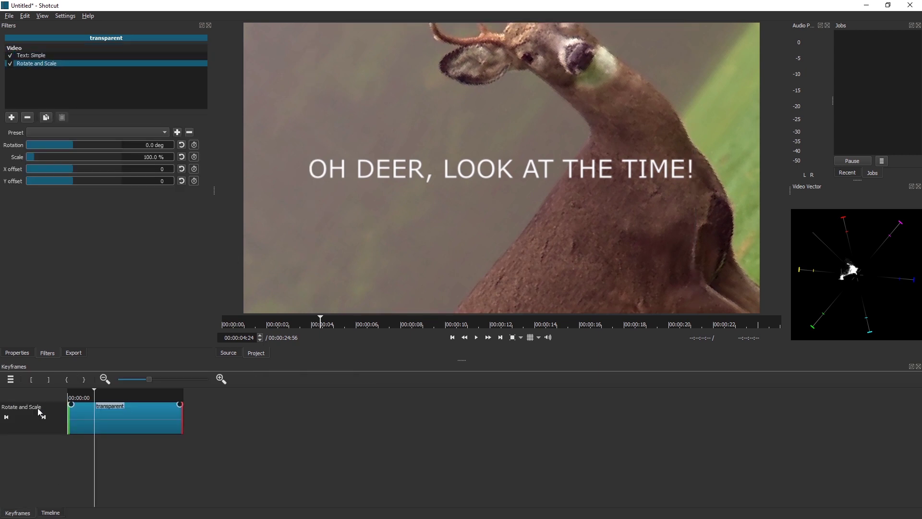
left_click(6, 417)
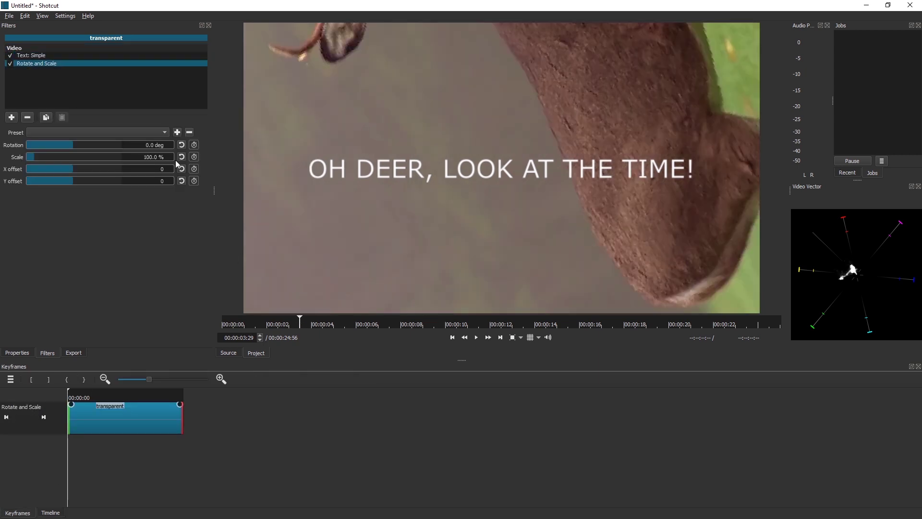
left_click(68, 134)
left_click(79, 131)
Keyframe Rotation at 0° at the clip start and -180° at its end, then play back.
left_click(194, 145)
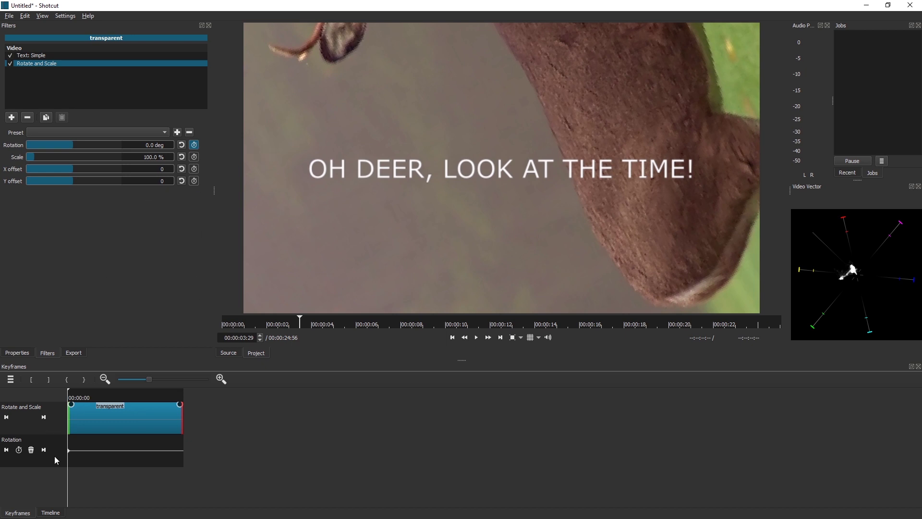
left_click(44, 449)
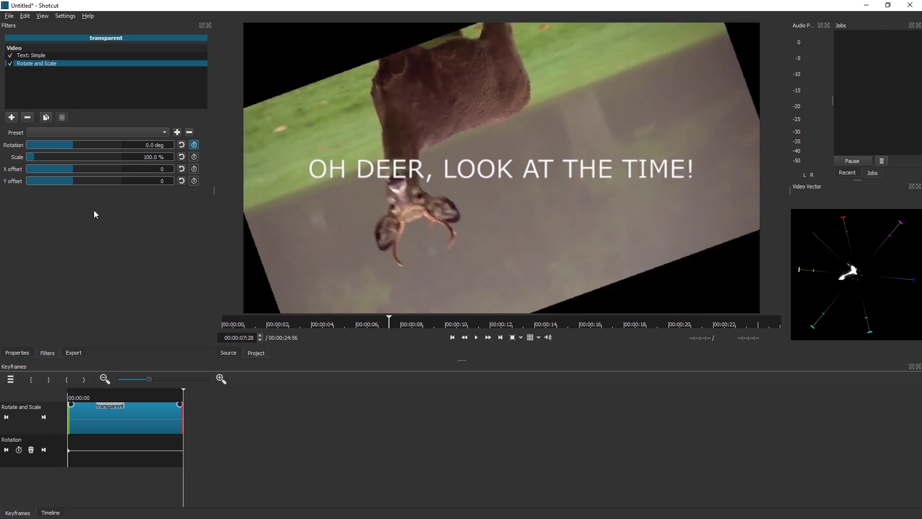
type("1")
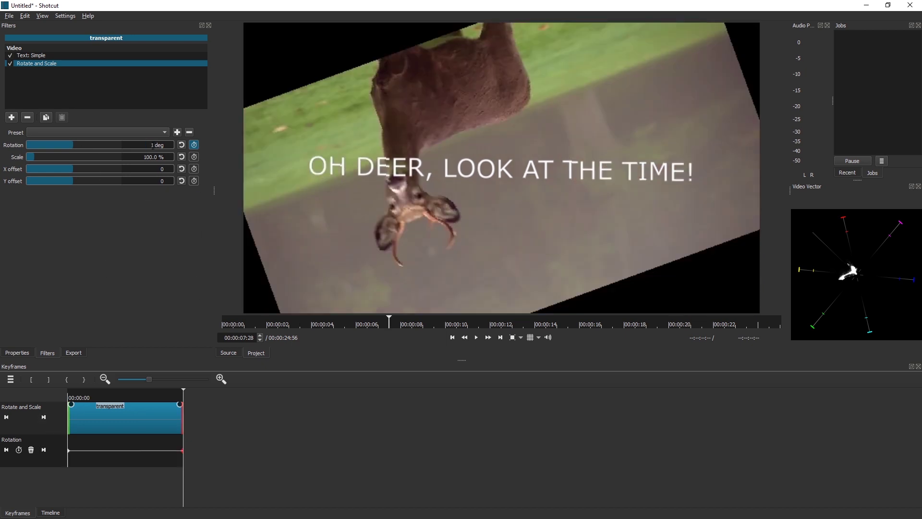
type("80")
type("-")
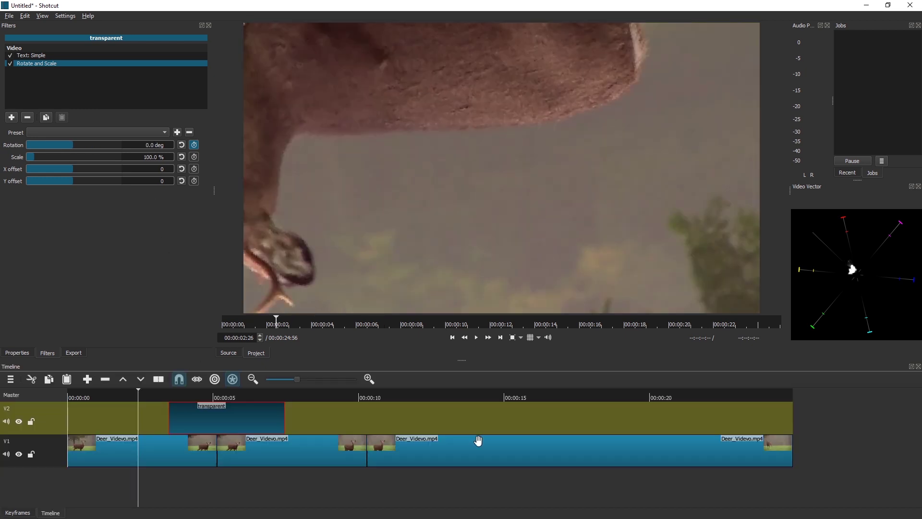
left_click(478, 441)
key("space")
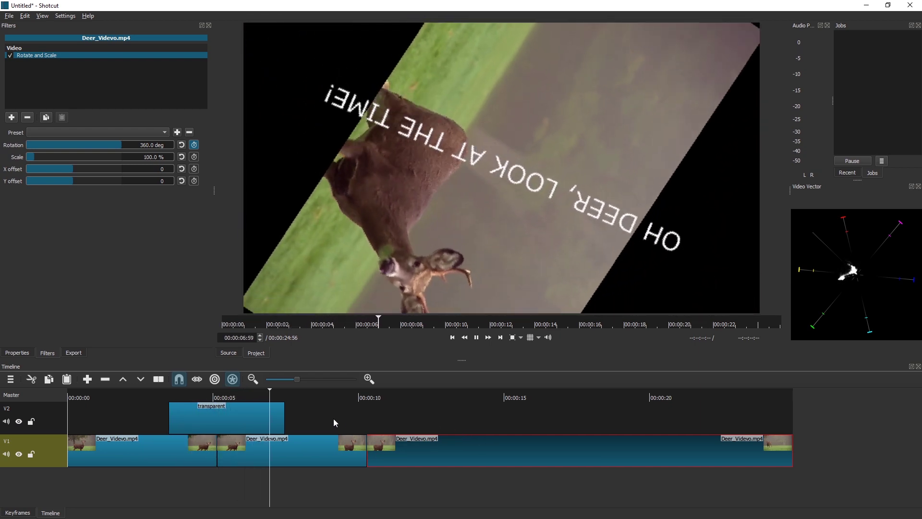
left_click(191, 392)
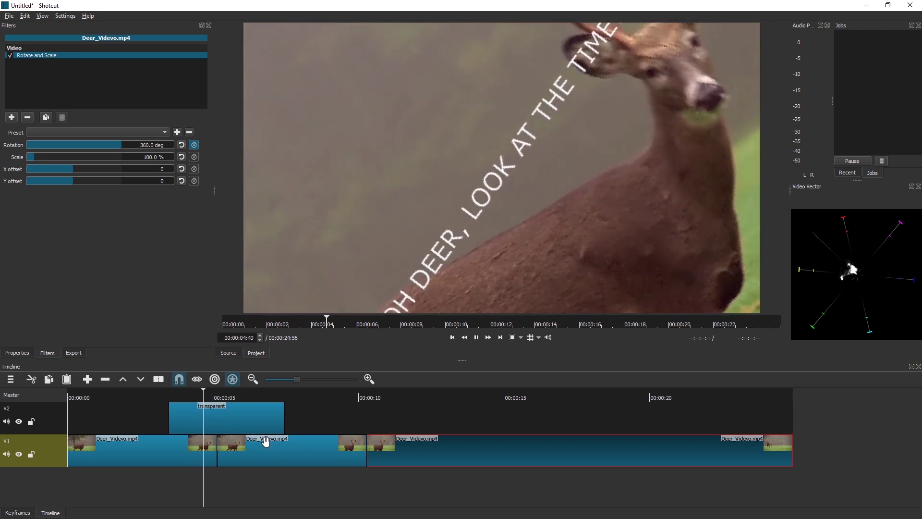
left_click(267, 444)
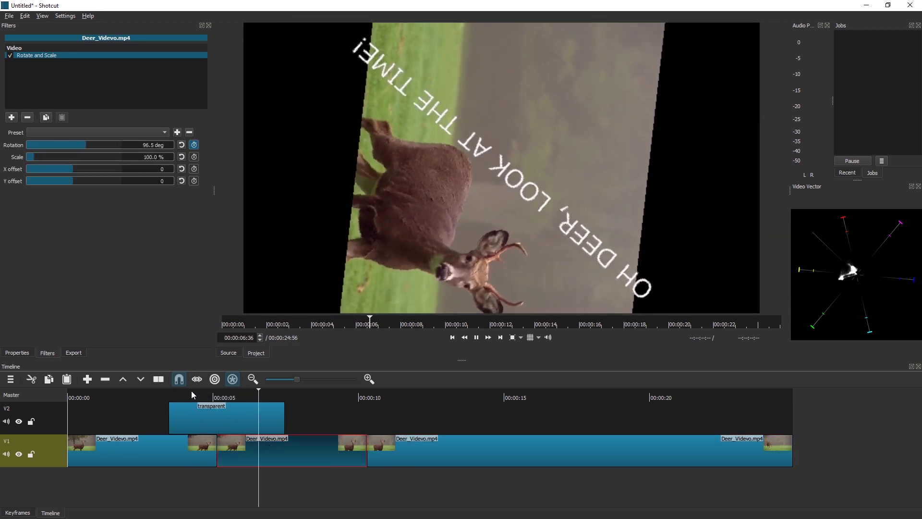
left_click(185, 392)
left_click(144, 449)
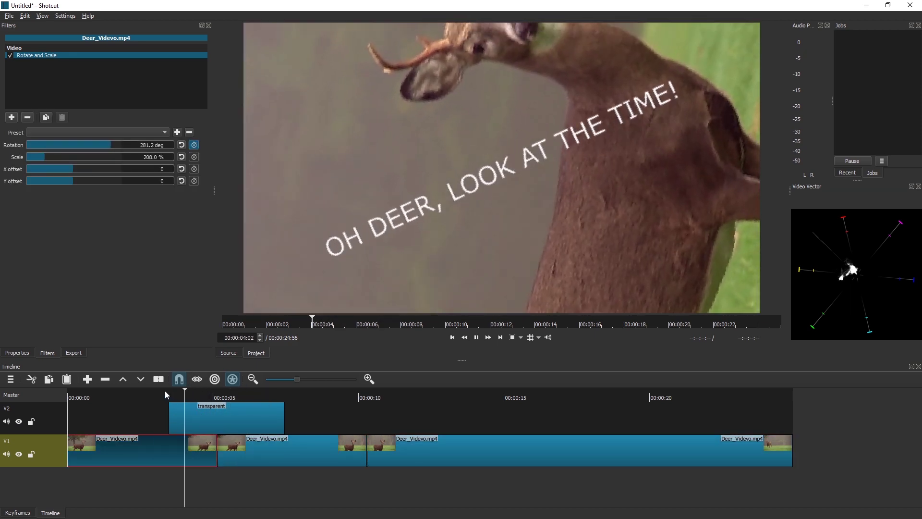